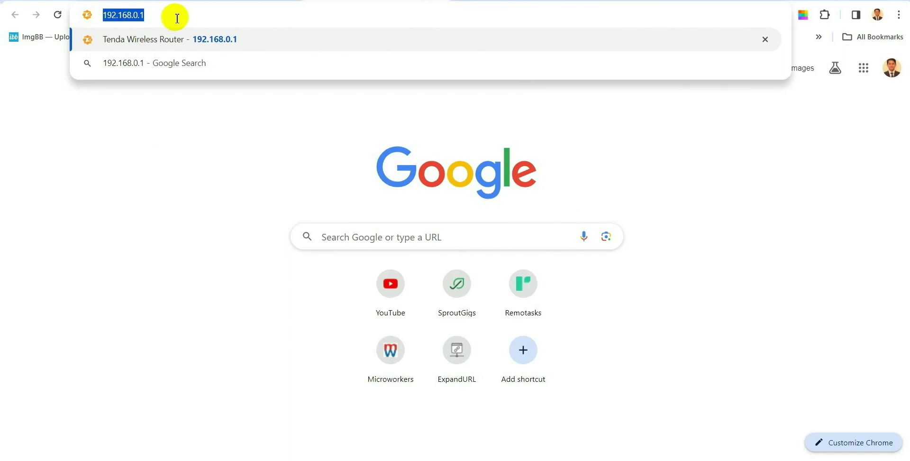
- Open the router's admin page at 192.168.0.1 and go to Device Management in the Administration settings
key(Return)
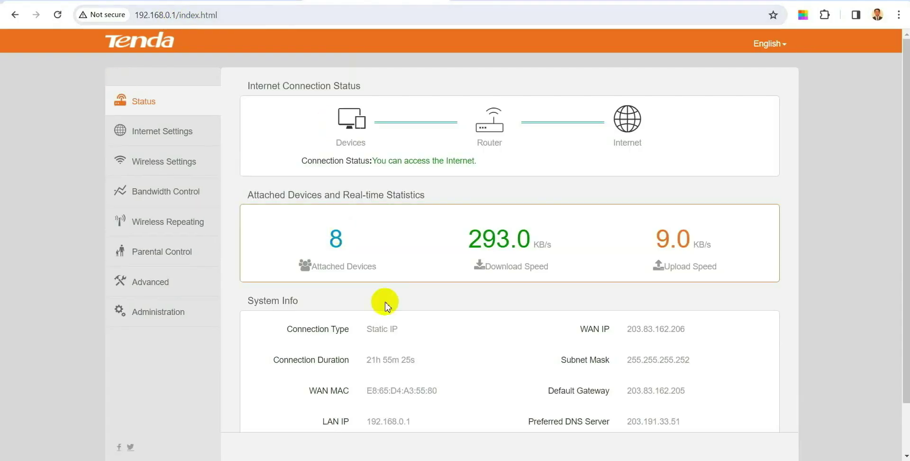
scroll(397, 236, down, 1)
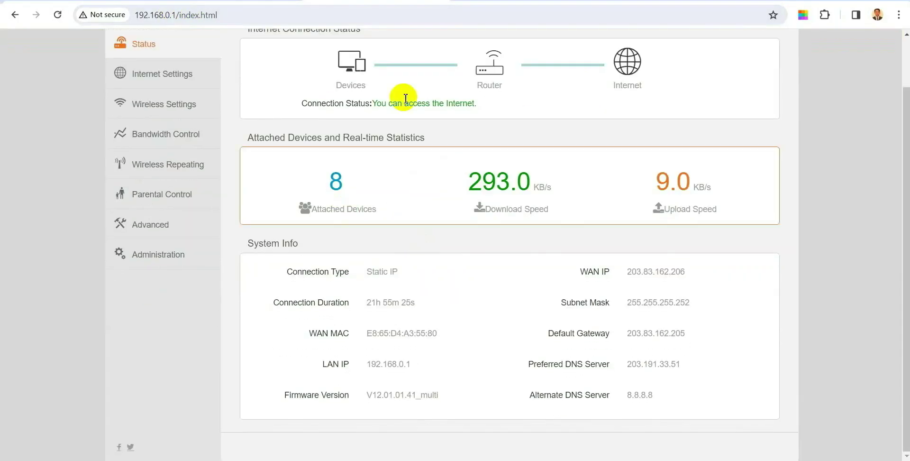
click(171, 253)
scroll(481, 273, down, 6)
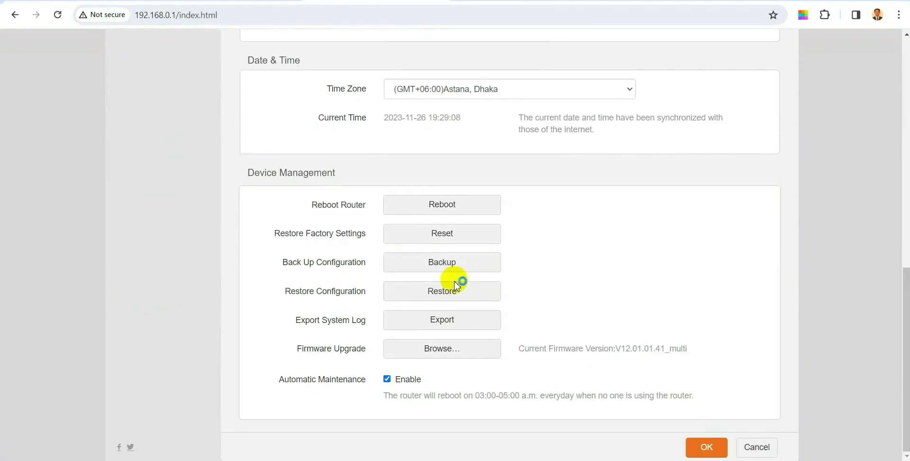
- Check the current firmware version shown for Firmware Upgrade
click(460, 263)
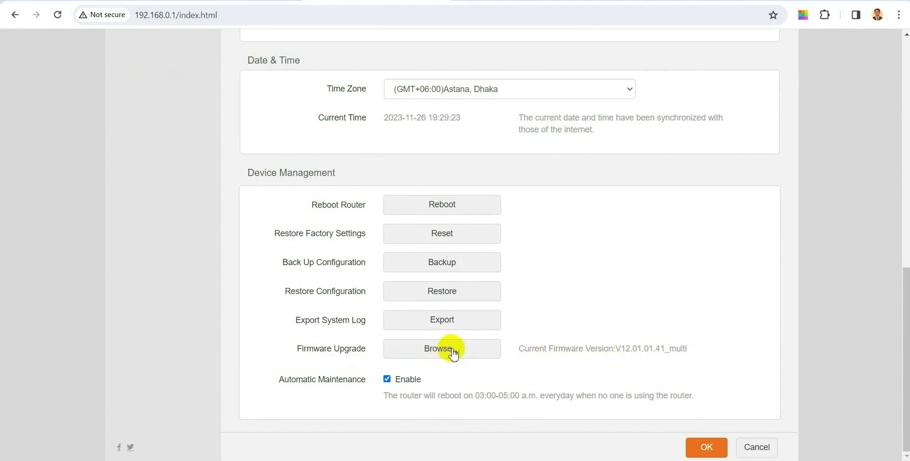
drag(523, 349, 726, 356)
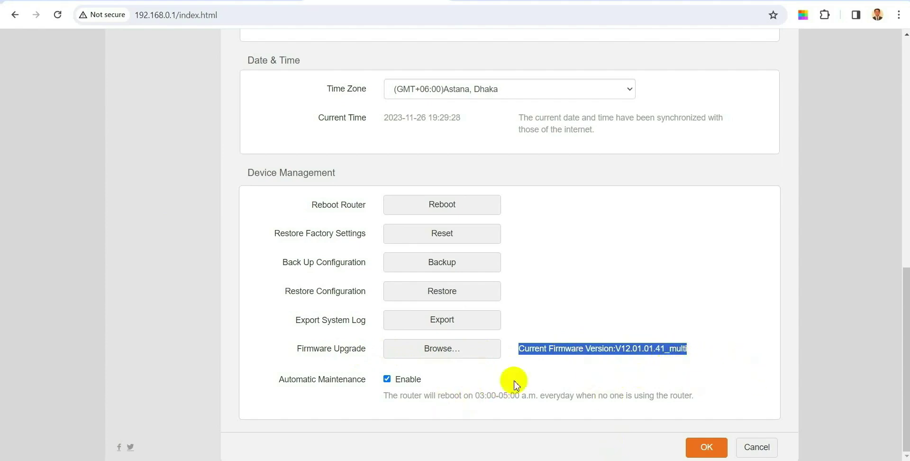
click(733, 347)
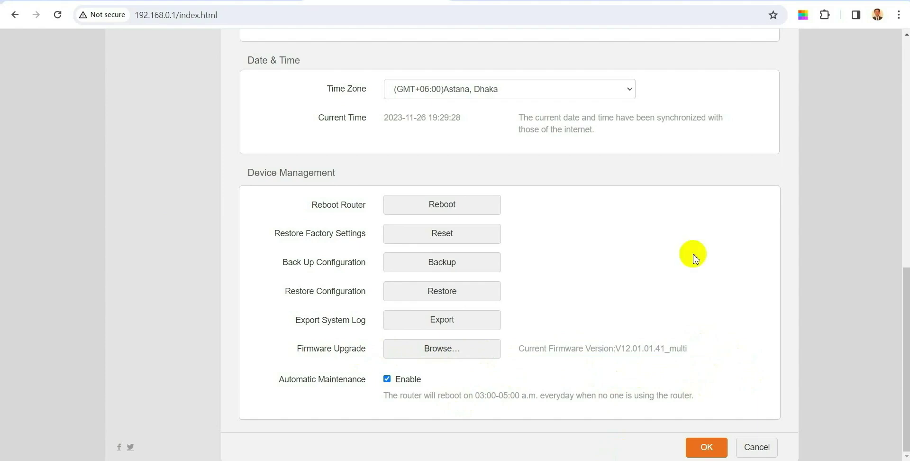
- Open Tenda's N301 Download page from the Google results for "tenda firmware upgrade n301"
click(152, 5)
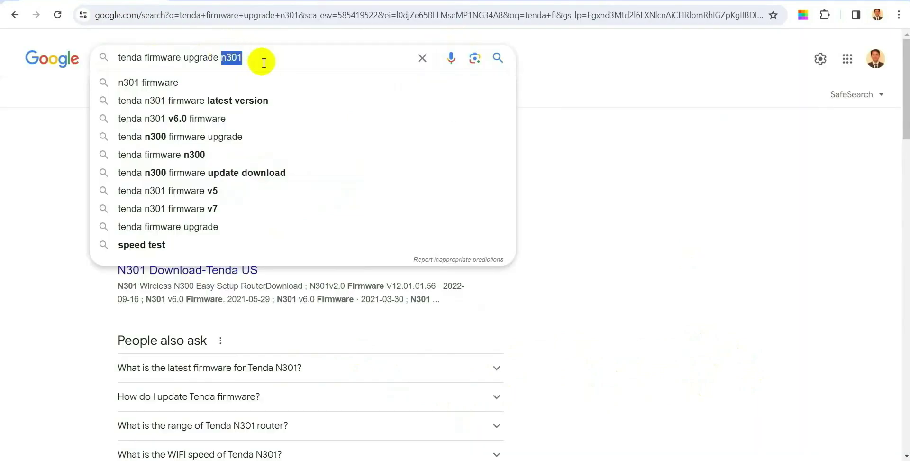
key(End)
click(227, 57)
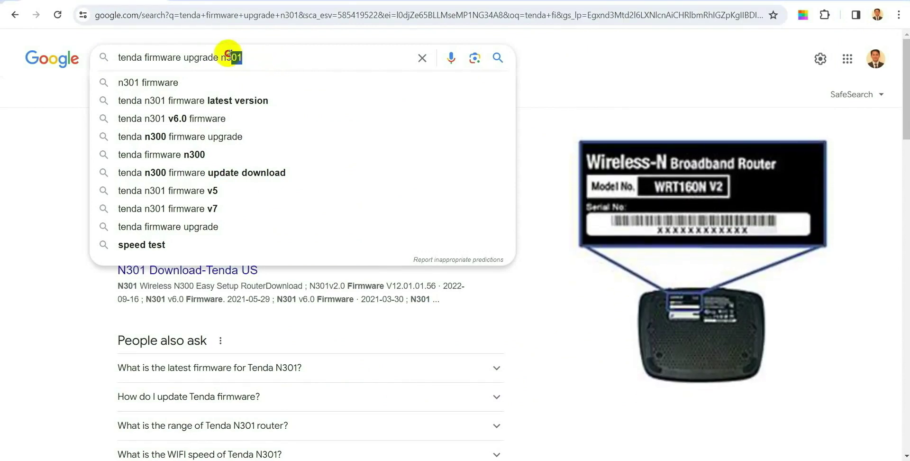
double_click(234, 57)
click(263, 59)
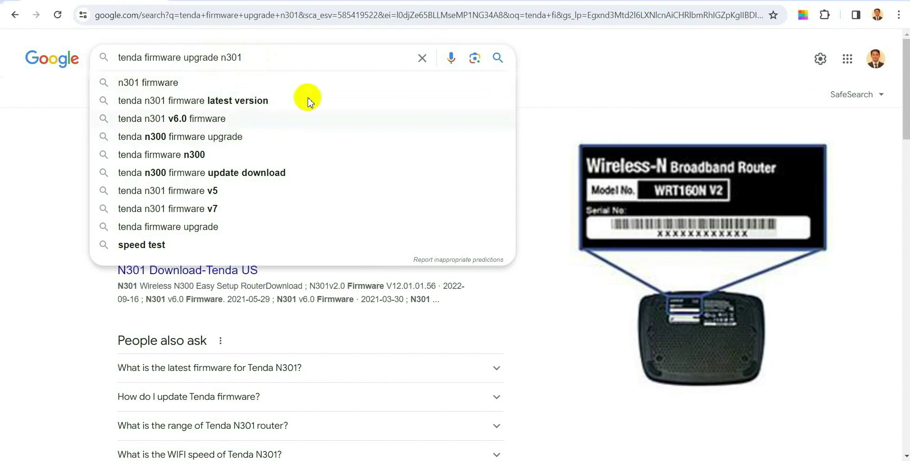
triple_click(268, 52)
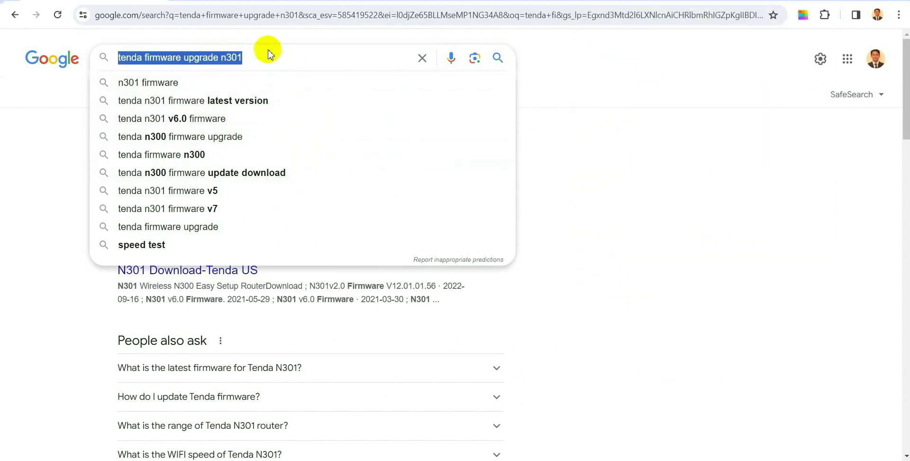
click(562, 131)
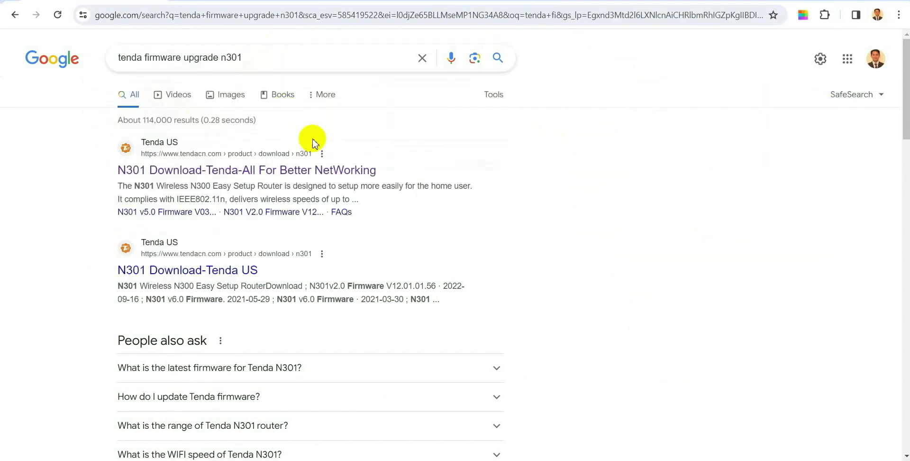
click(253, 171)
- Examine the available N301 firmware downloads, comparing their hardware versions, firmware versions and release dates
scroll(253, 91, up, 5)
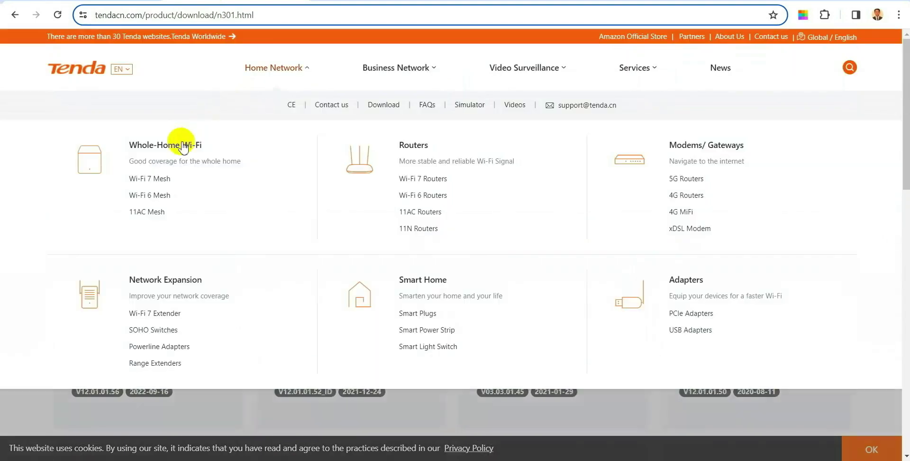
scroll(474, 332, down, 5)
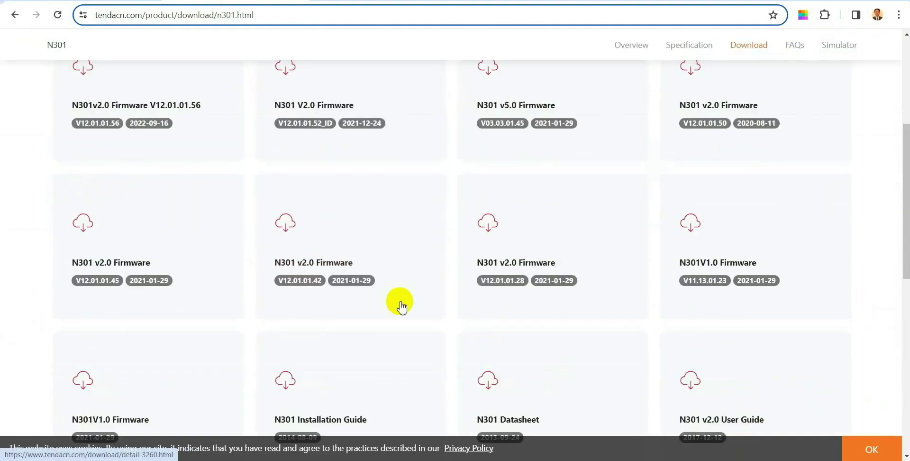
scroll(394, 303, up, 4)
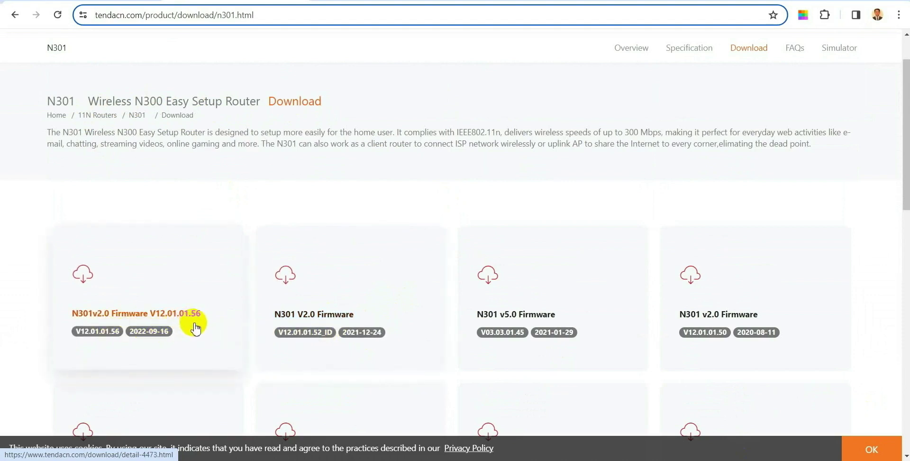
scroll(588, 324, down, 5)
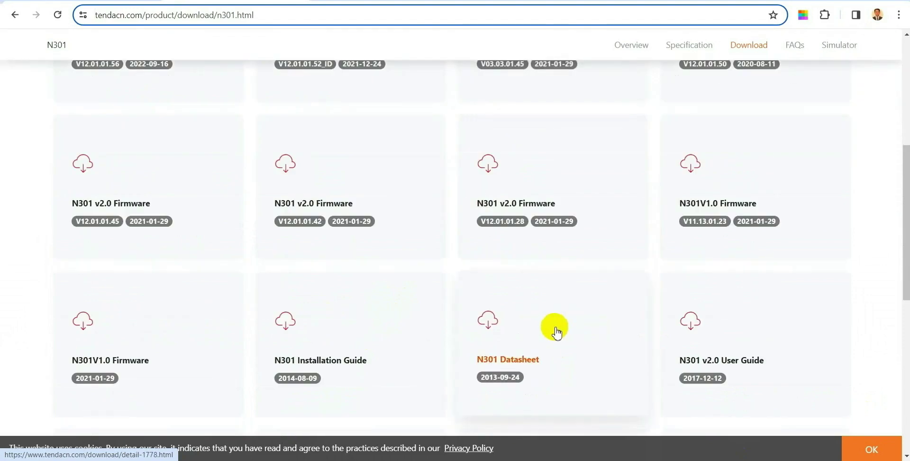
scroll(555, 329, down, 7)
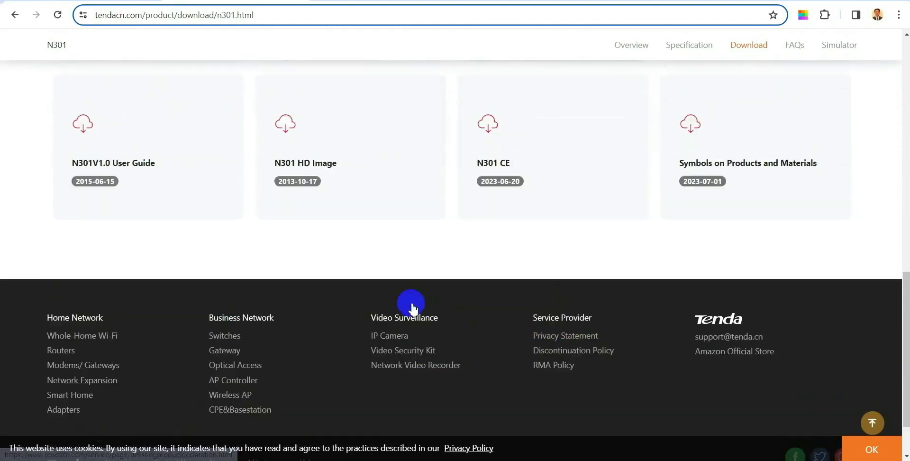
scroll(387, 301, up, 16)
scroll(330, 303, down, 4)
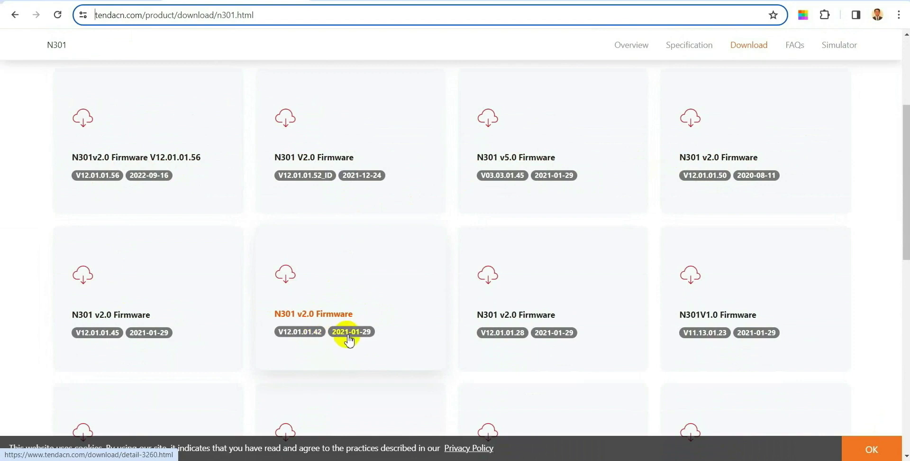
scroll(364, 341, up, 5)
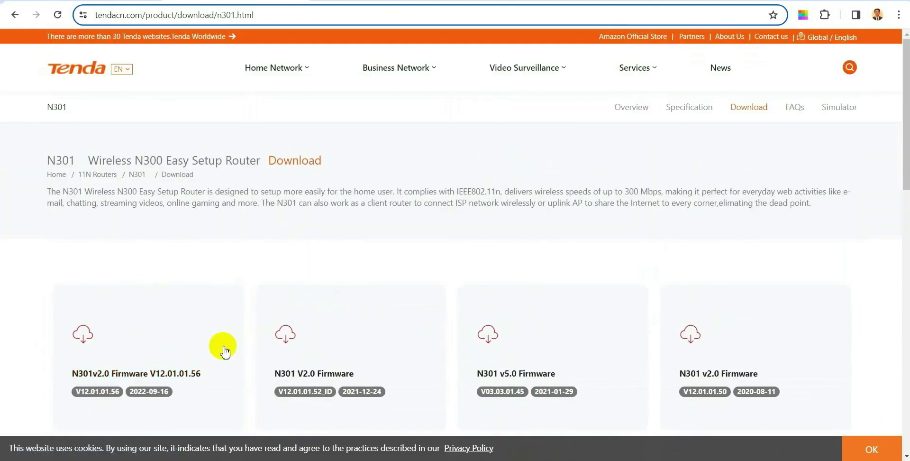
- Open the N301v2.0 Firmware V12.01.01.56 page, review its upgrade and release notes, and download the firmware
click(107, 373)
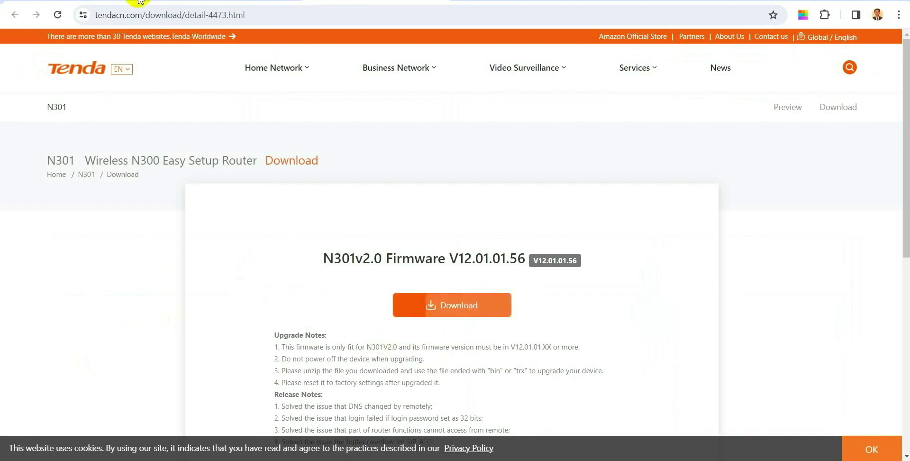
scroll(9, 42, down, 5)
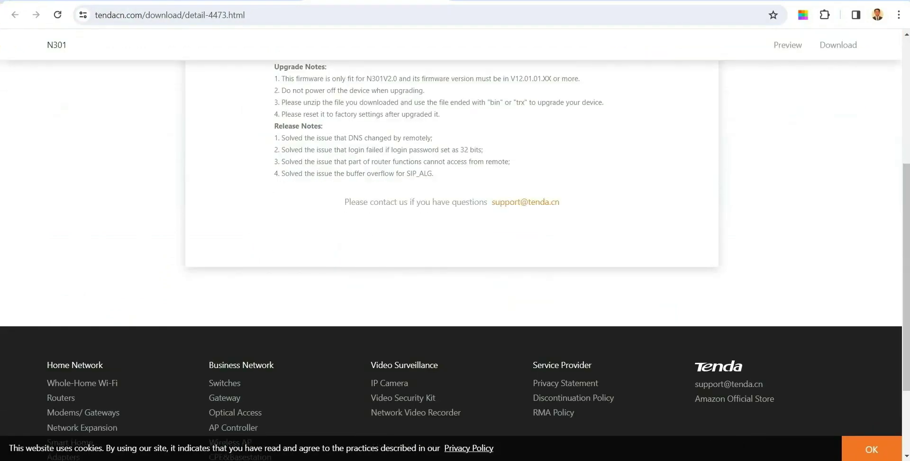
scroll(253, 325, up, 5)
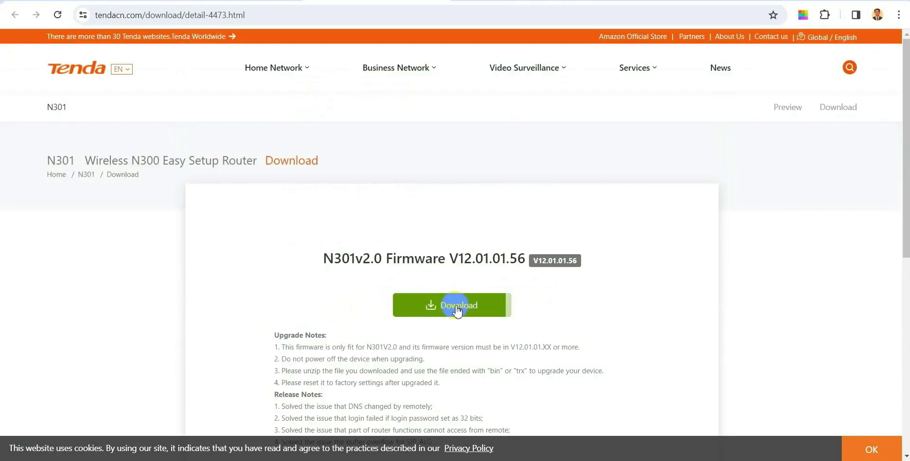
click(422, 304)
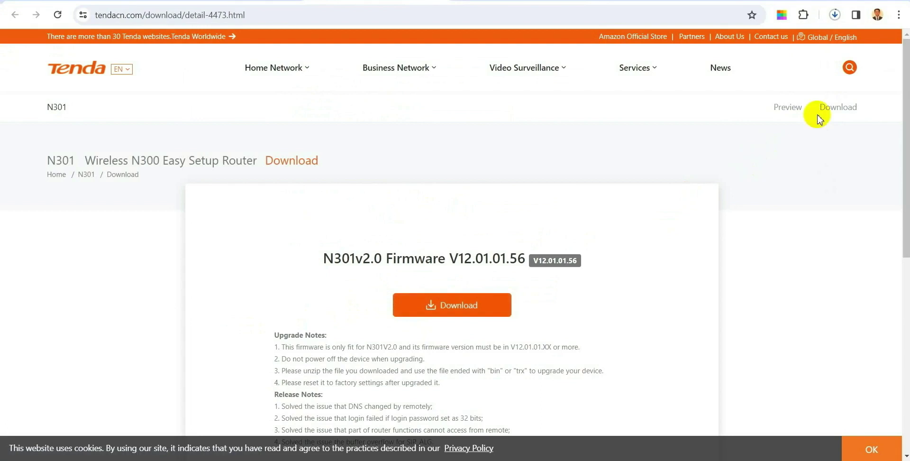
- Show the downloaded N301v2.0 Firmware V12.01.01.56 archive in the Downloads folder and cut it for moving
click(836, 20)
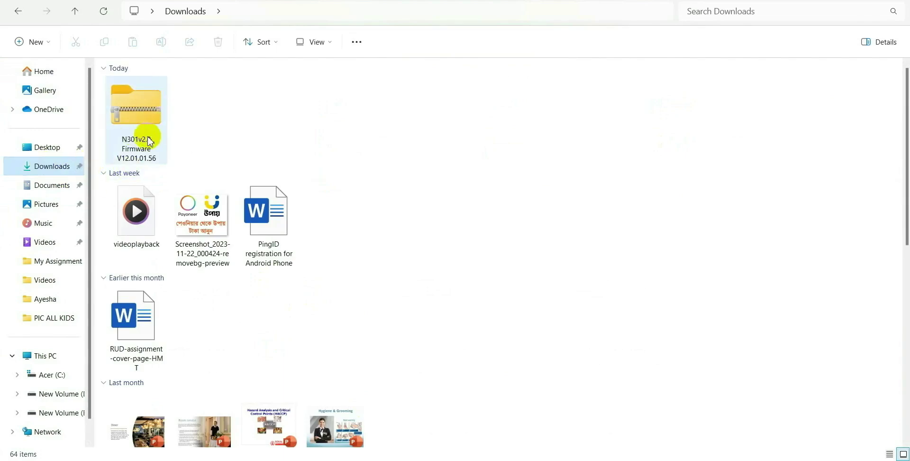
click(135, 113)
click(325, 125)
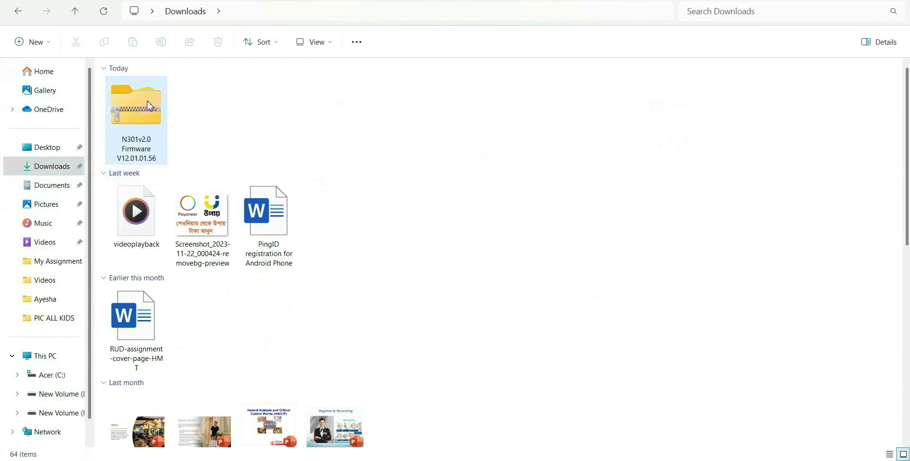
right_click(149, 106)
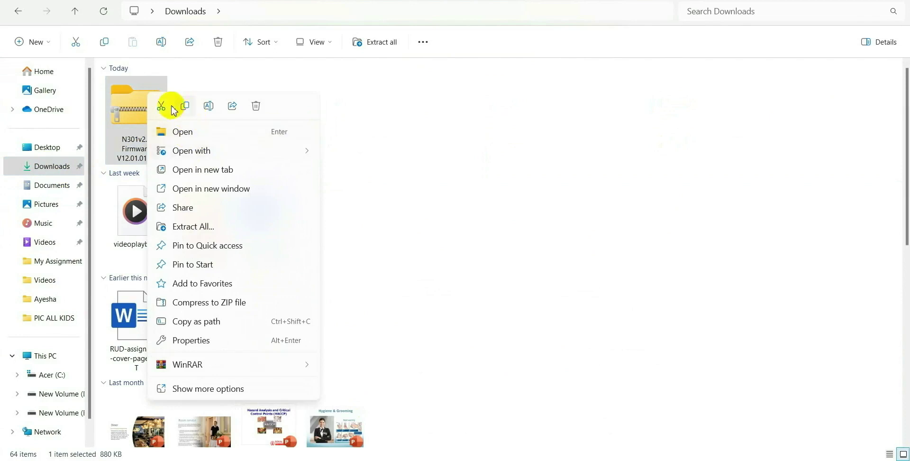
click(161, 106)
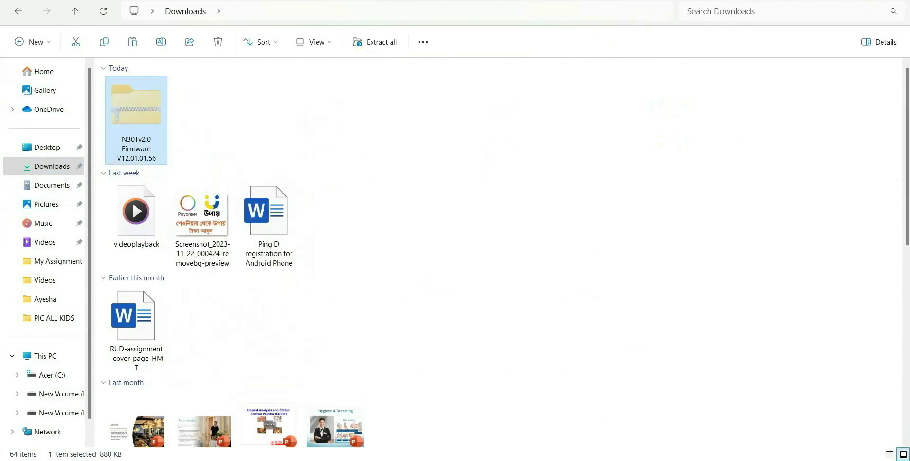
- Create a new folder named "Tenda firmware" on the desktop
click(870, 1)
right_click(440, 68)
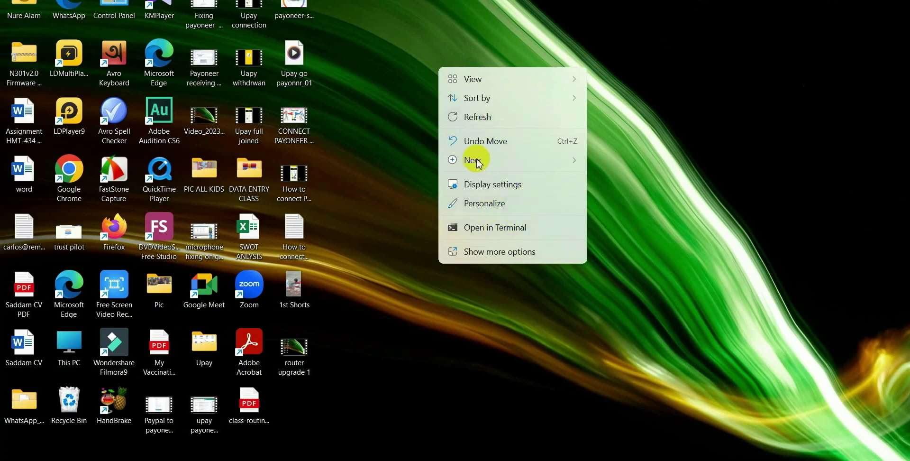
mouse_move(477, 162)
click(614, 159)
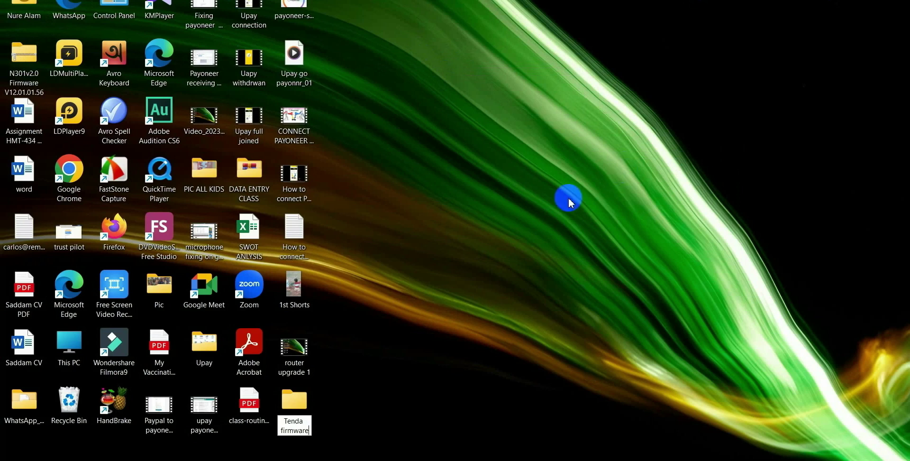
key(Return)
- Open the Tenda firmware folder and paste the N301v2.0 Firmware V12.01.01.56 archive into it
key(Return)
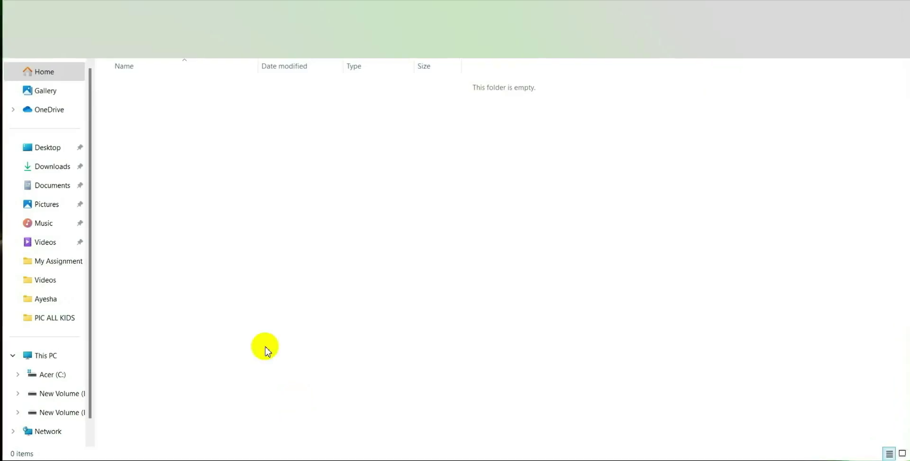
right_click(229, 178)
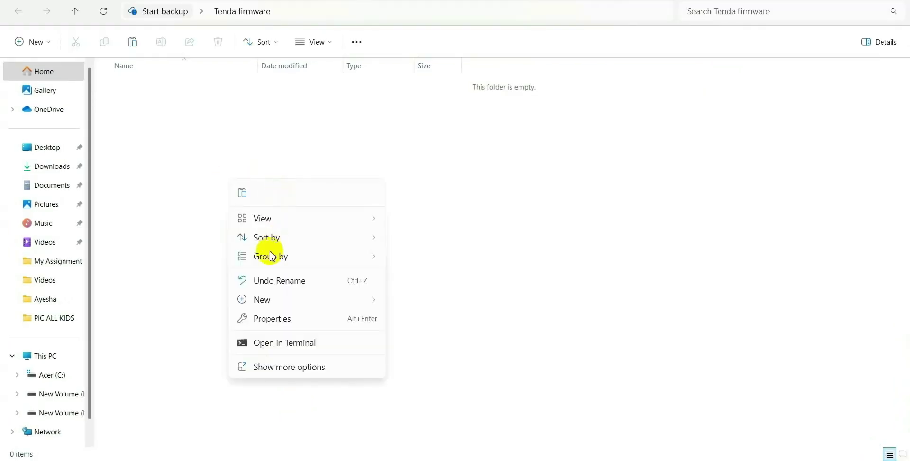
click(243, 192)
- Extract the firmware archive into the suggested N301v2.0 Firmware V12.01.01.56 subfolder, showing the extracted files when complete
right_click(140, 85)
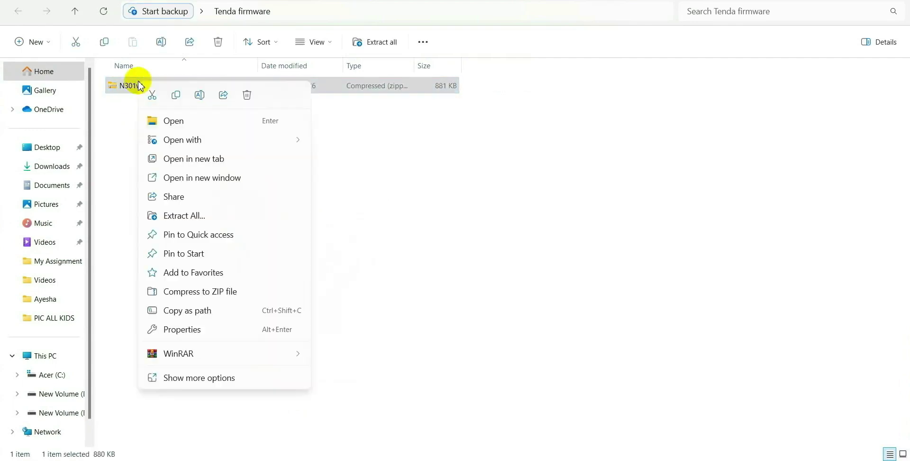
click(199, 217)
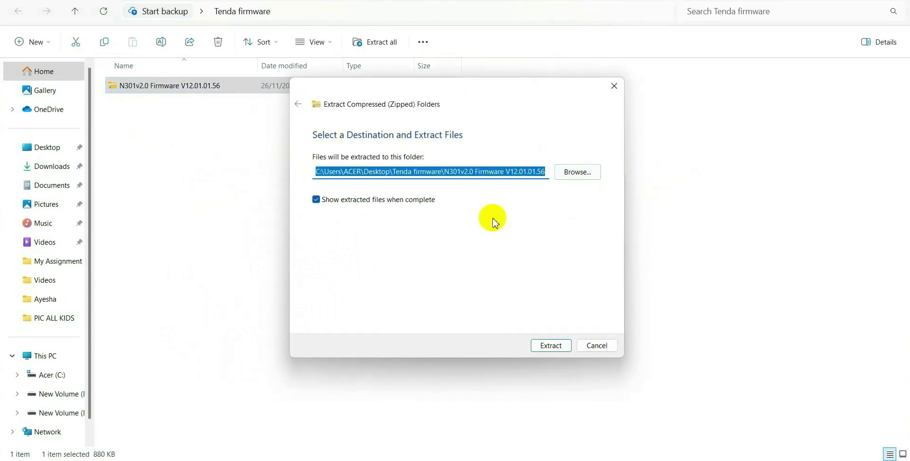
click(561, 350)
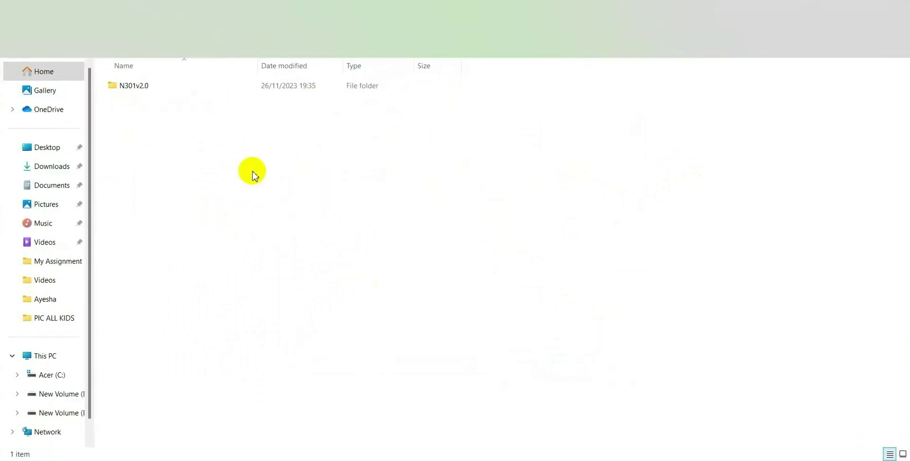
- Open the extracted N301v2.0 folder and check the firmware files inside
double_click(143, 86)
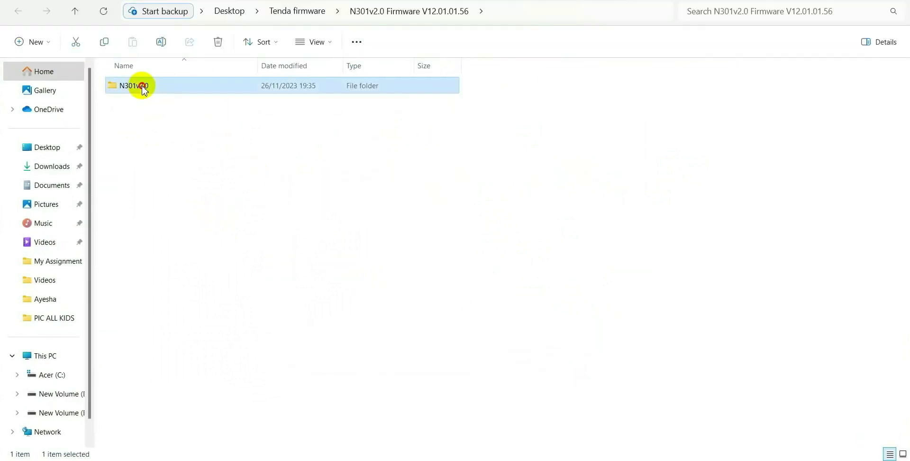
click(138, 107)
click(318, 166)
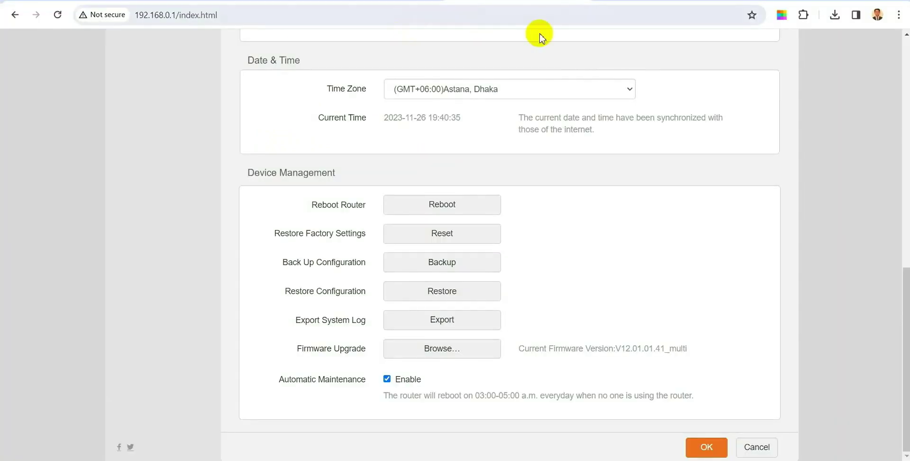
- Check the router's admin page address and highlight the current firmware version beside Firmware Upgrade
click(137, 18)
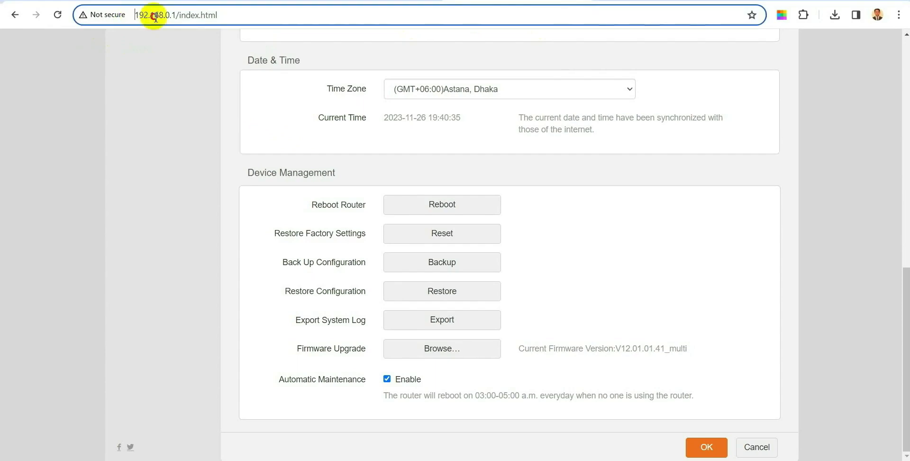
click(264, 18)
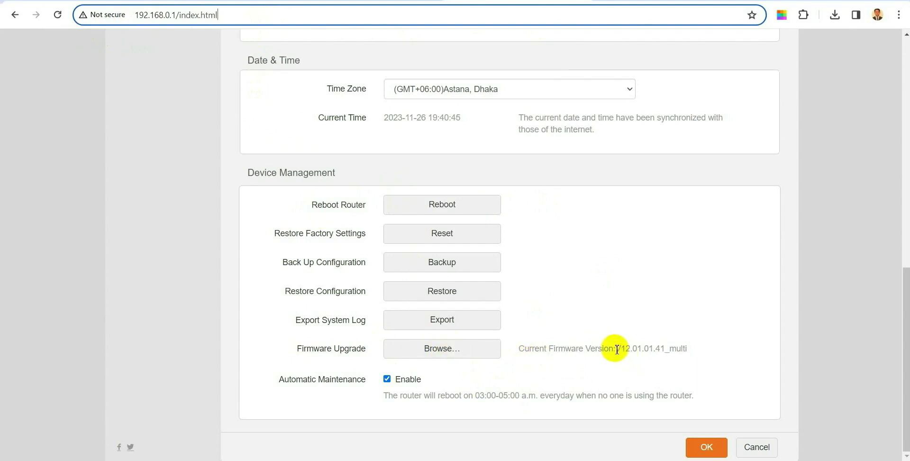
drag(617, 349, 677, 350)
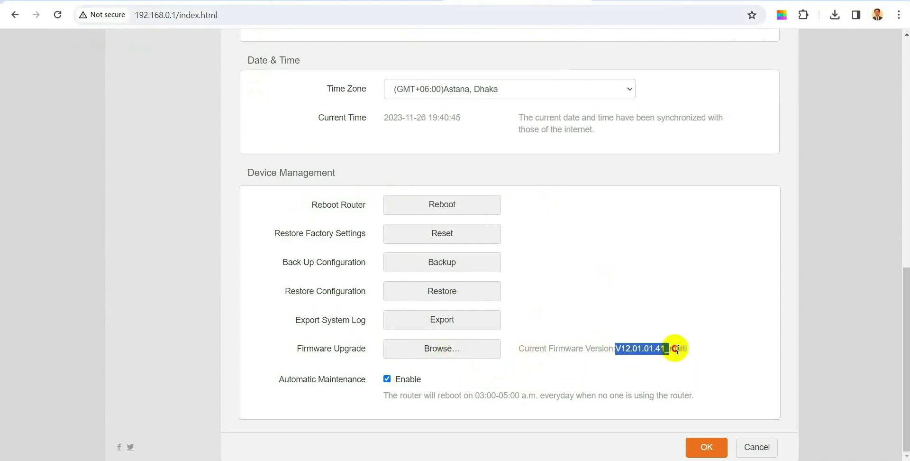
- Upgrade the router with the firmware file from the desktop's Tenda firmware folder, inside N301v2.0 Firmware V12.01.01.56 and its N301v2.0 subfolder, confirming the device upgrade
click(453, 348)
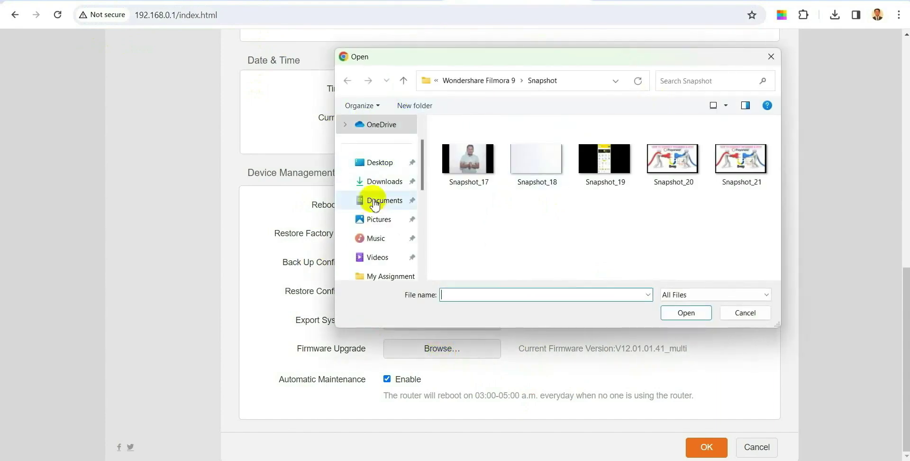
click(373, 163)
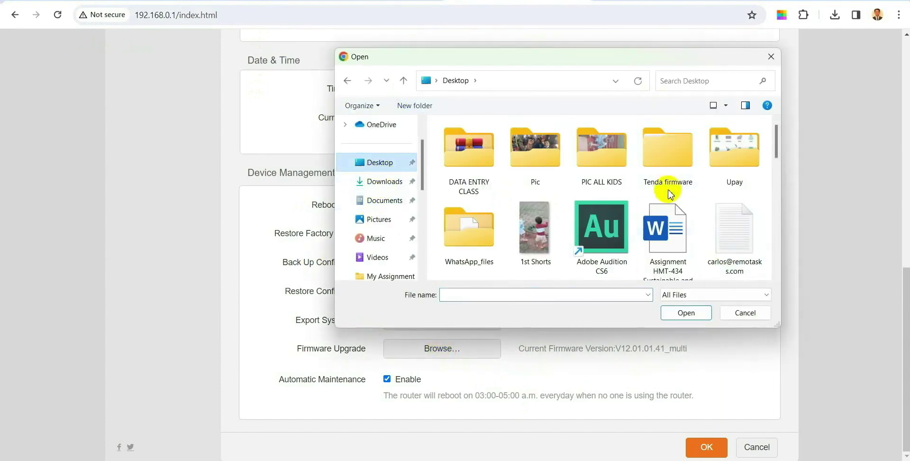
double_click(672, 176)
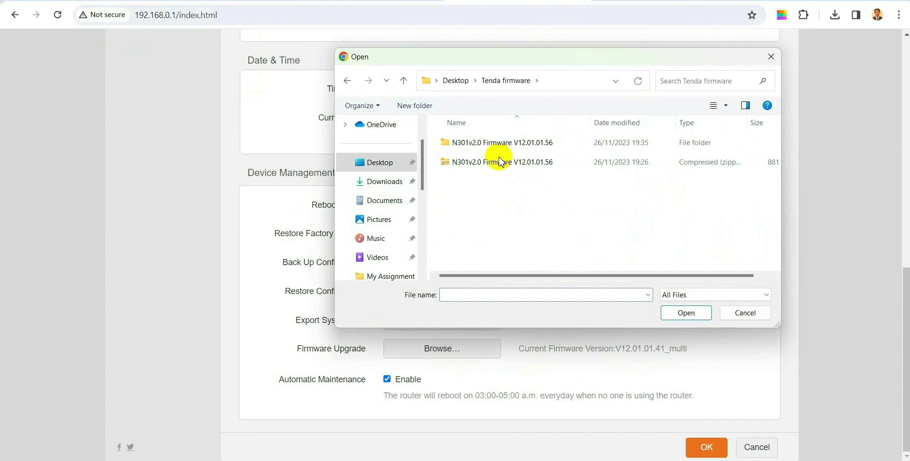
double_click(488, 143)
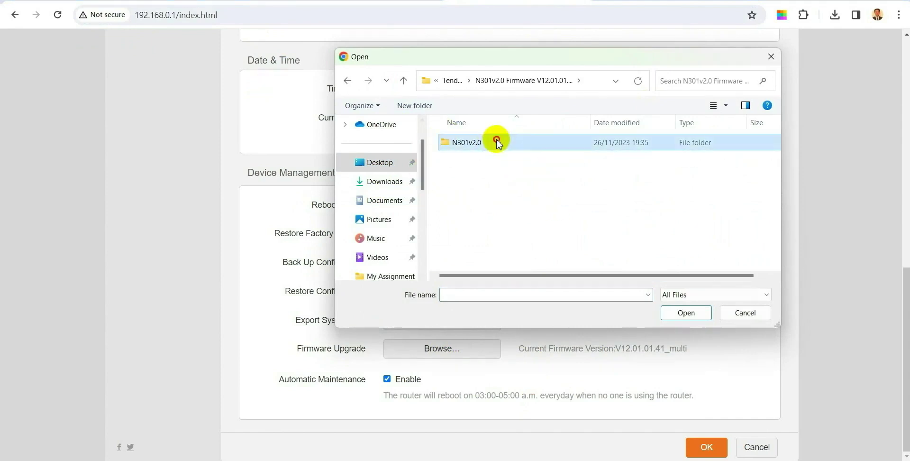
double_click(494, 141)
click(498, 164)
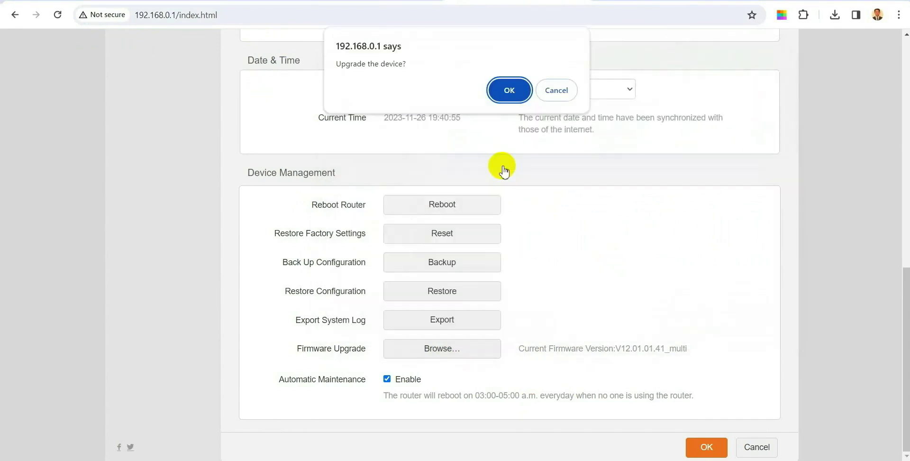
click(505, 94)
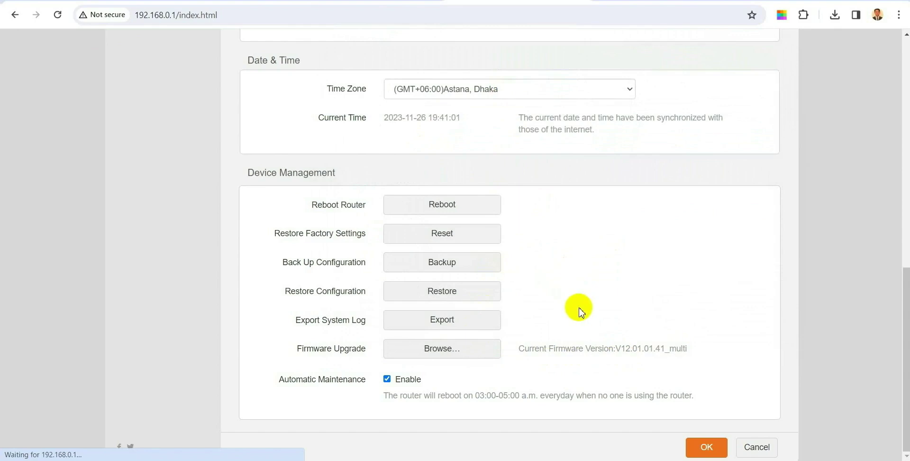
click(705, 448)
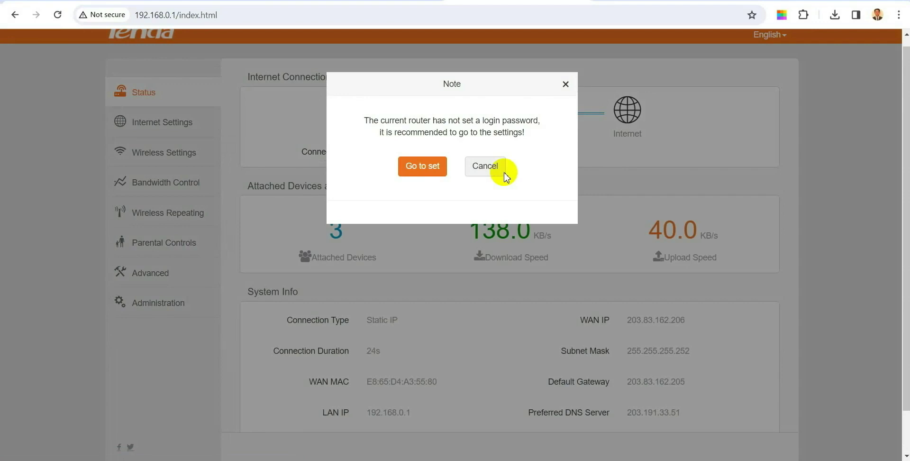
- Dismiss the note recommending a login password and view the router's System Info on the status page
click(432, 158)
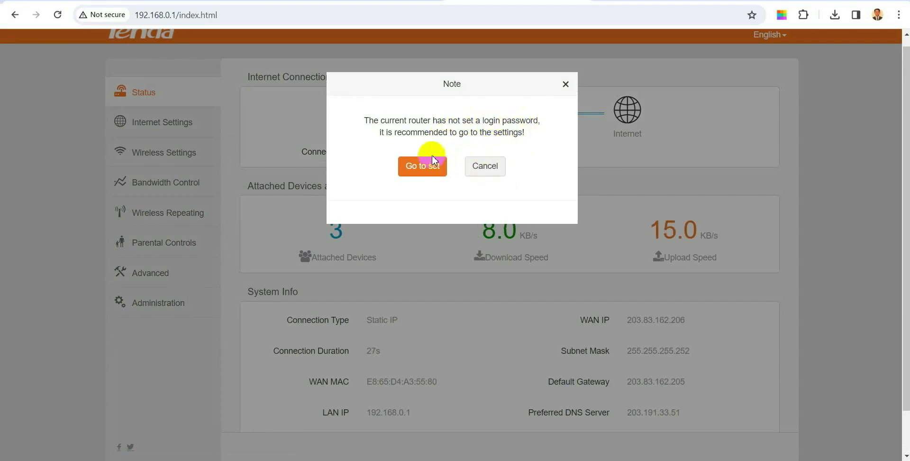
scroll(564, 124, up, 1)
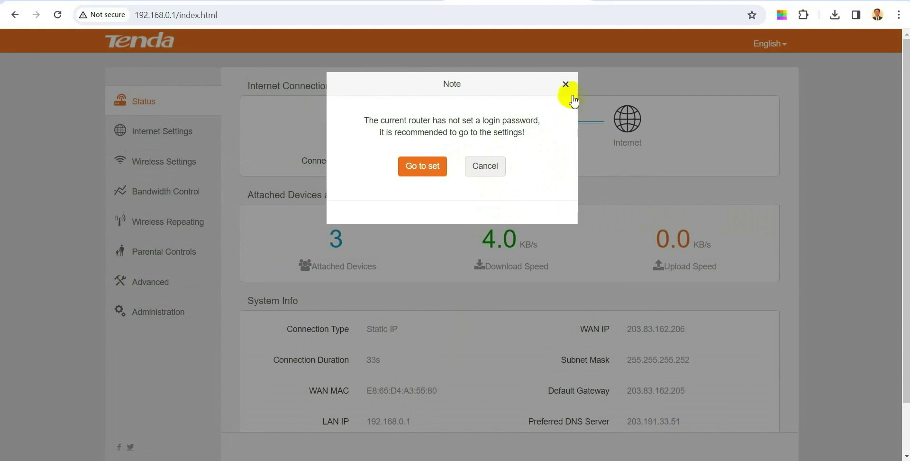
click(567, 86)
scroll(491, 301, down, 1)
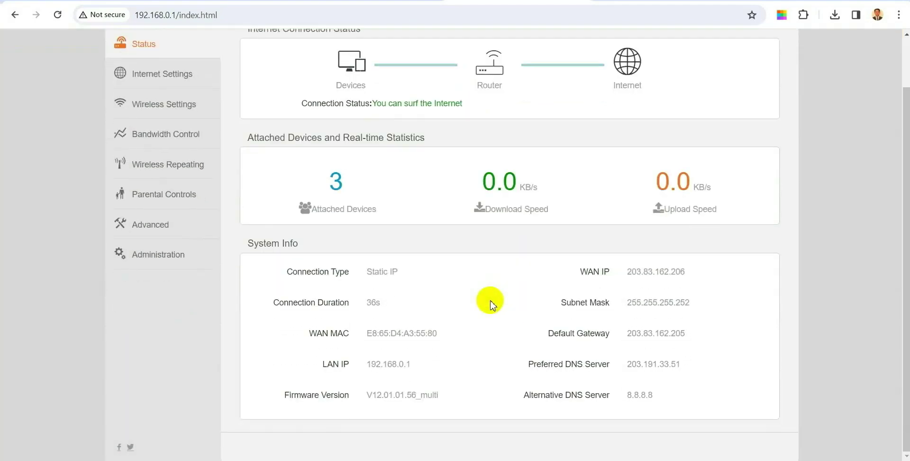
- Open the router's Administration settings and highlight the current firmware version under Device Management
click(142, 257)
scroll(403, 294, down, 10)
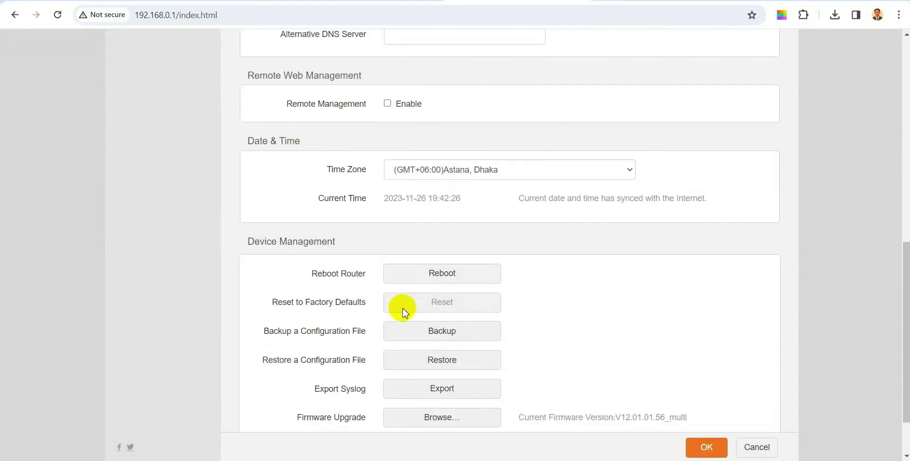
scroll(403, 308, down, 2)
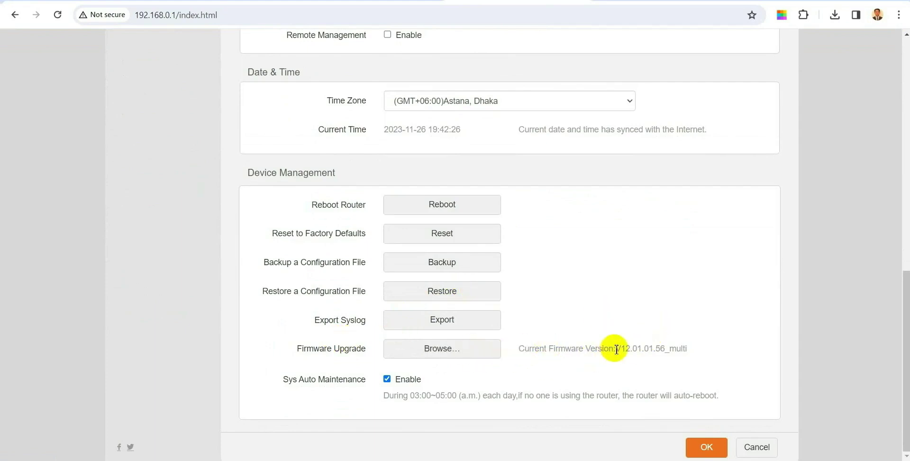
drag(616, 348, 685, 347)
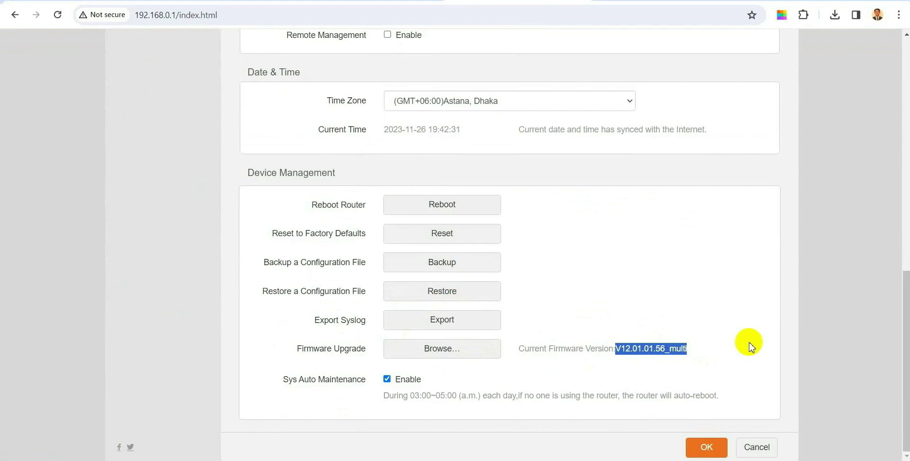